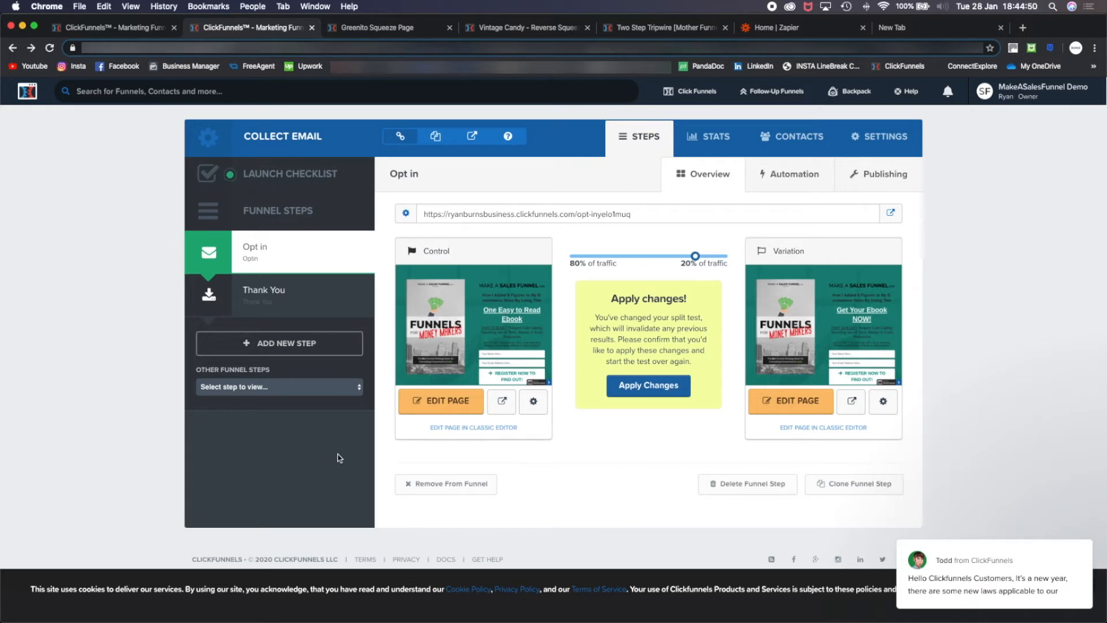
- From the Collect Email funnel's settings, start the Zapier template that sends Gmail messages when new contacts are added to ClickFunnels
mouse_move(532, 300)
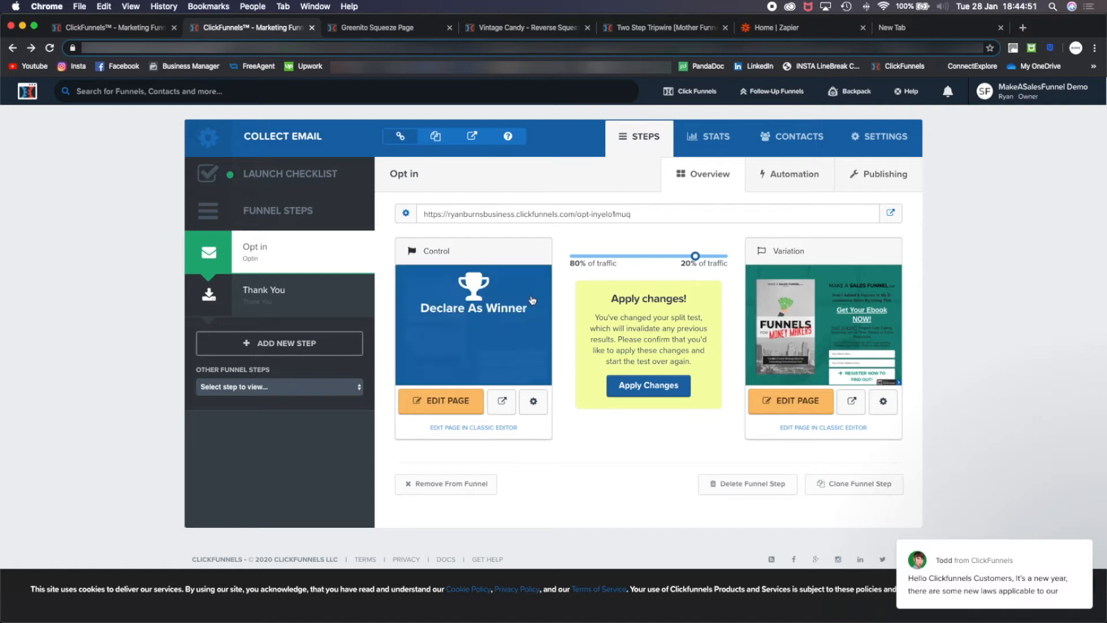
click(863, 154)
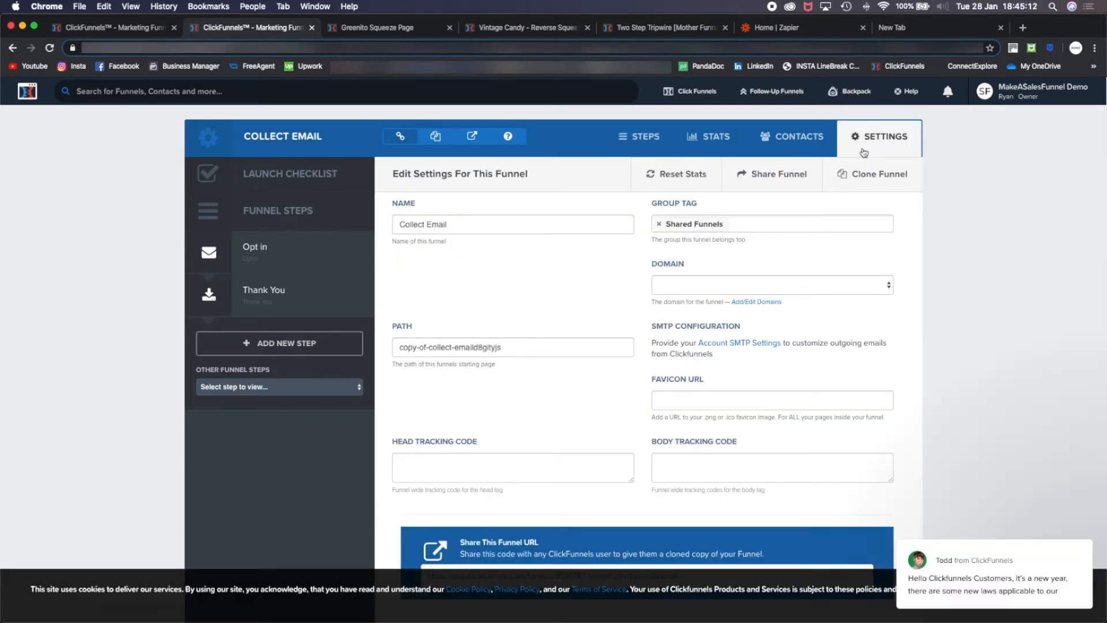
scroll(863, 153, down, 10)
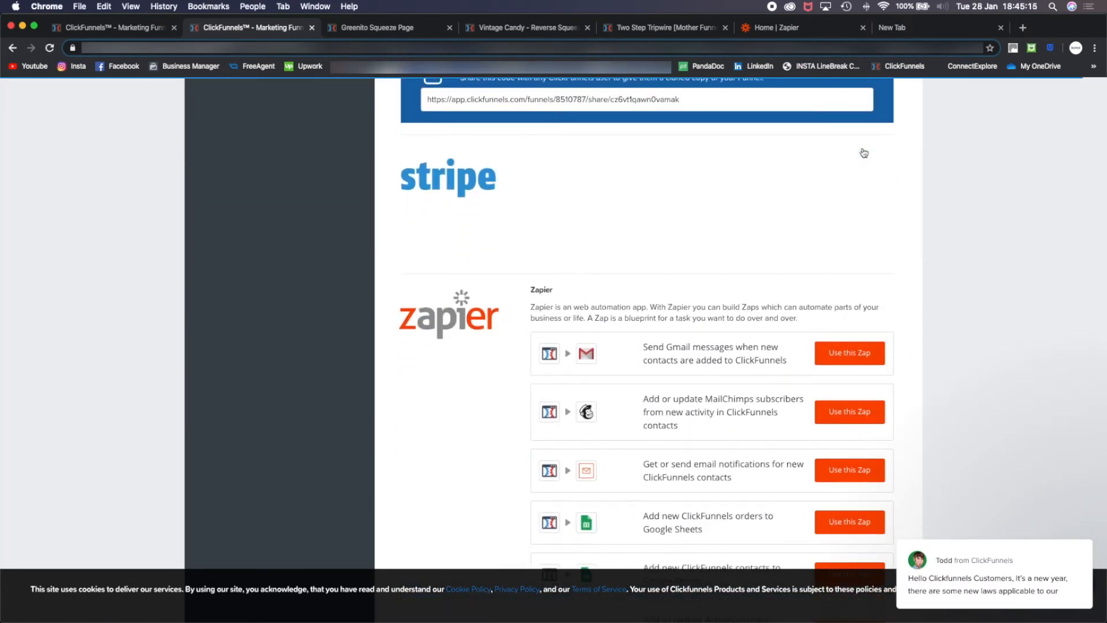
scroll(863, 152, down, 4)
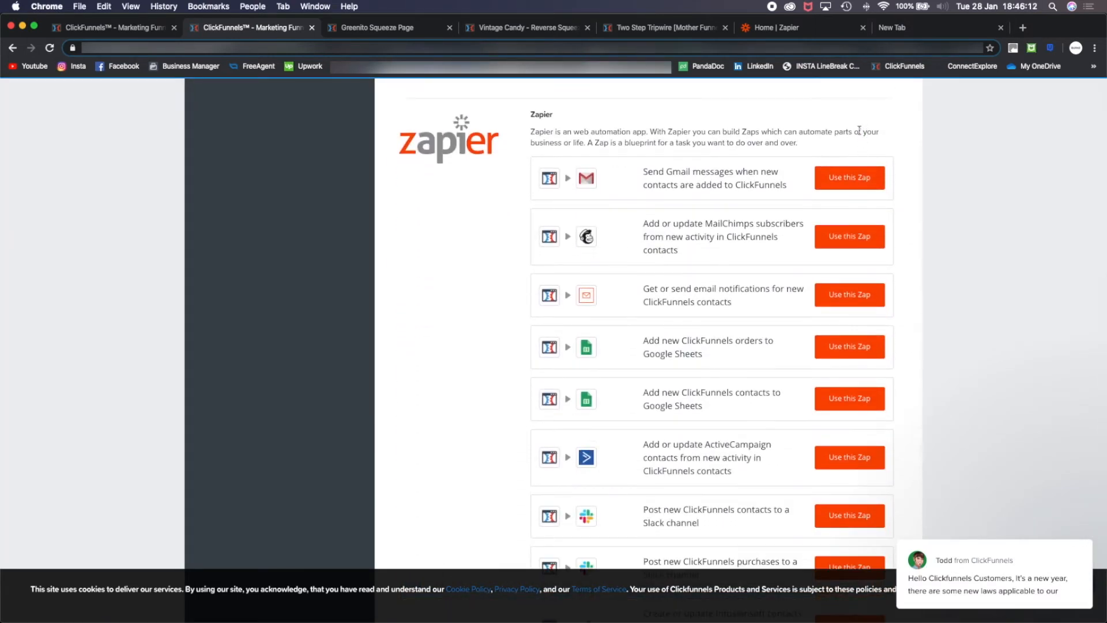
scroll(859, 118, up, 5)
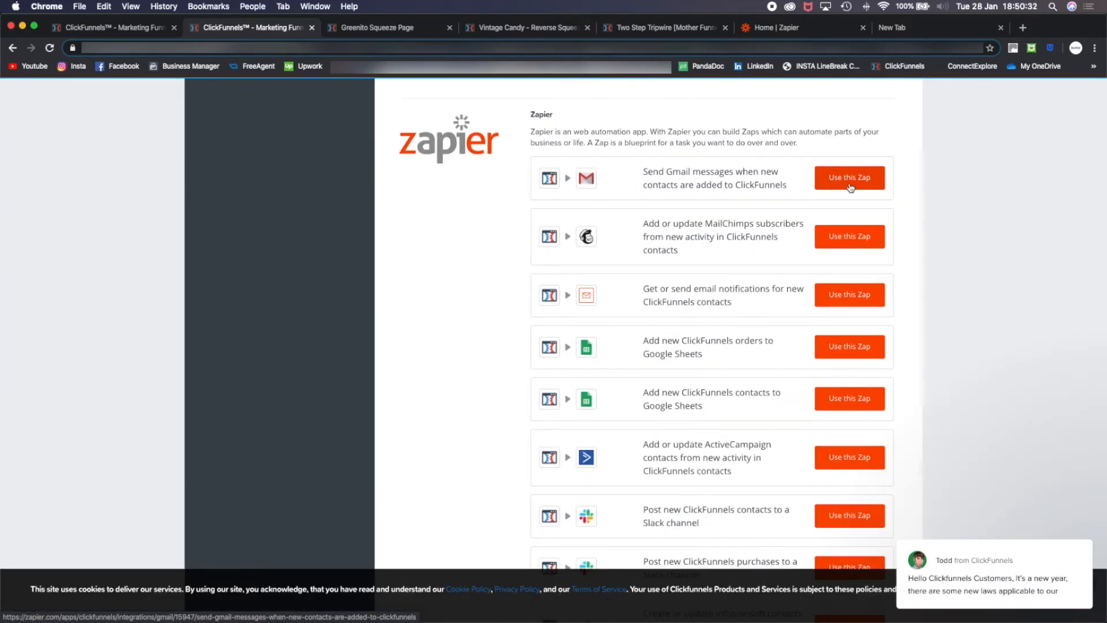
click(849, 179)
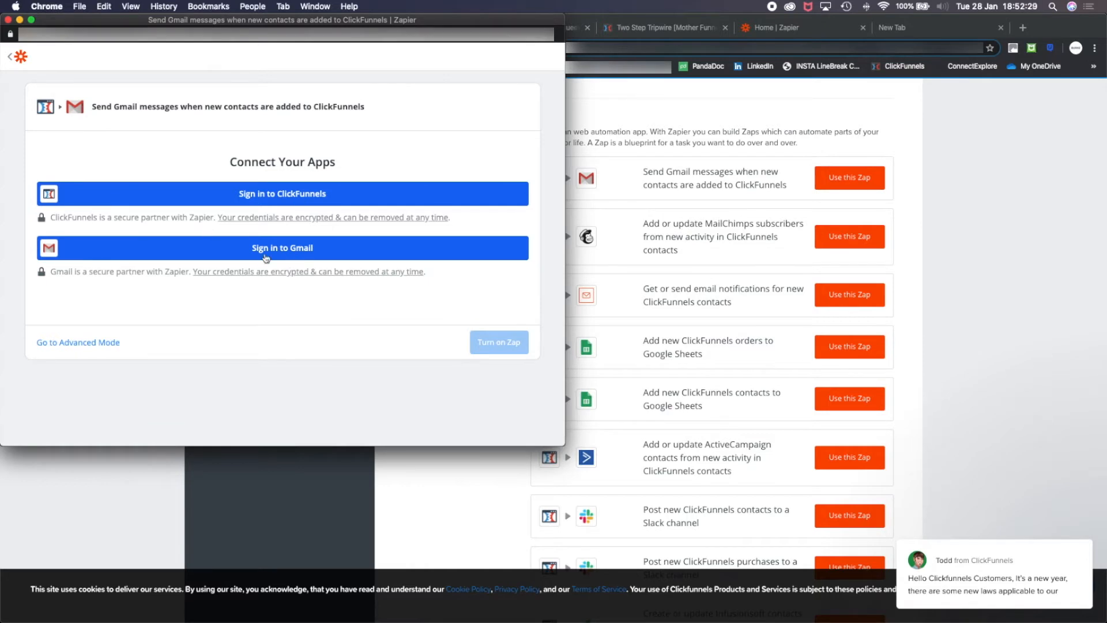
- Connect the Gmail account to the Zap and allow Zapier to access the Google account
click(292, 258)
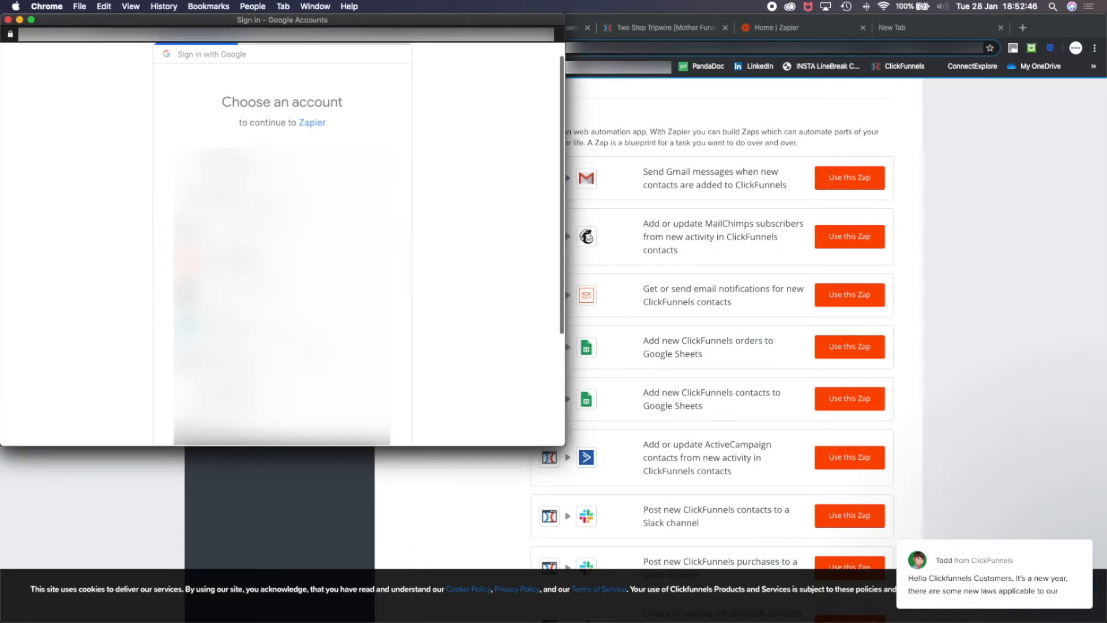
click(321, 262)
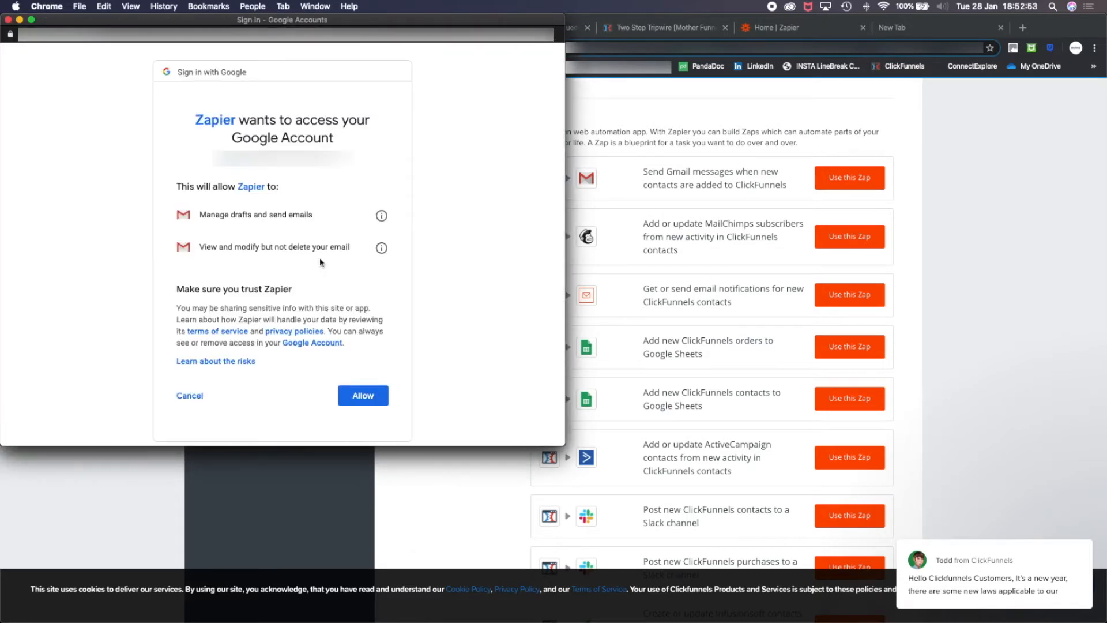
click(362, 395)
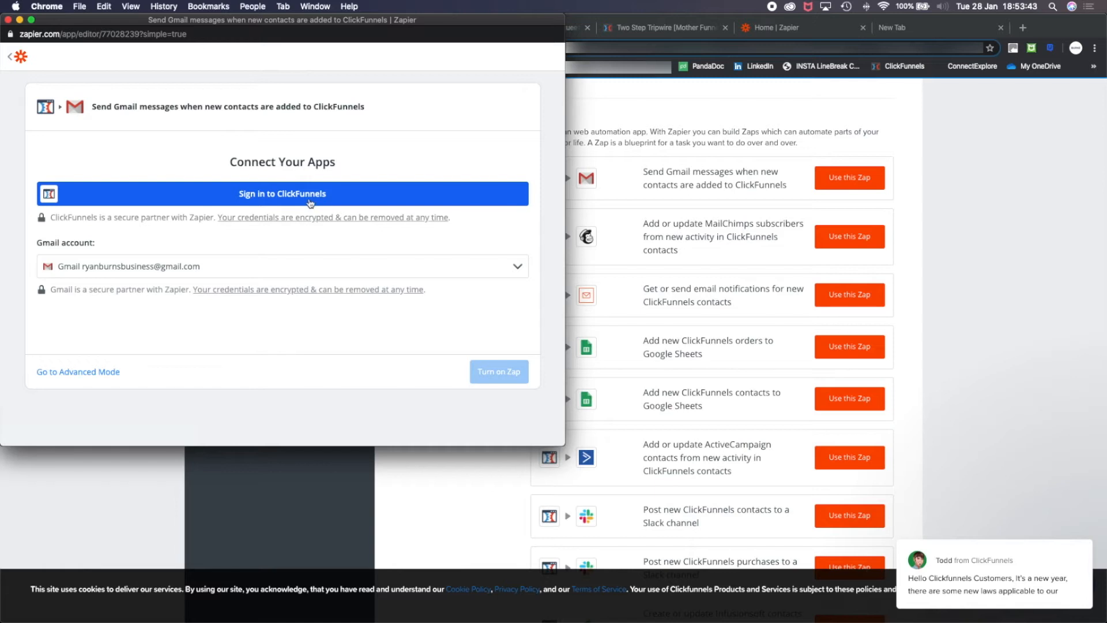
- Connect the ClickFunnels account to the Zap and turn the Zap on
click(311, 194)
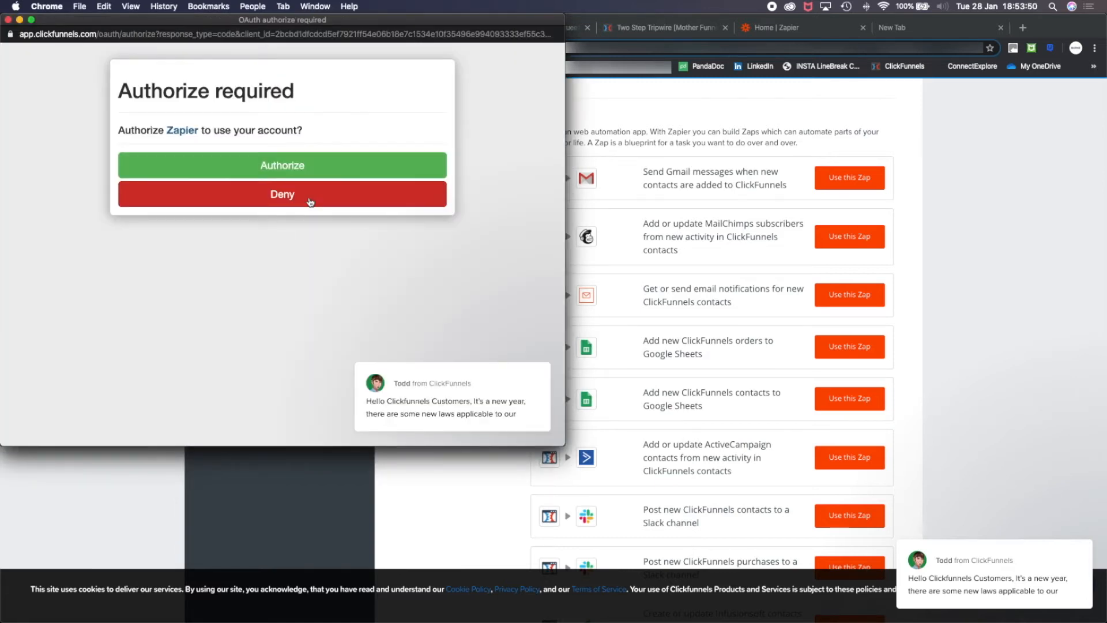
click(298, 167)
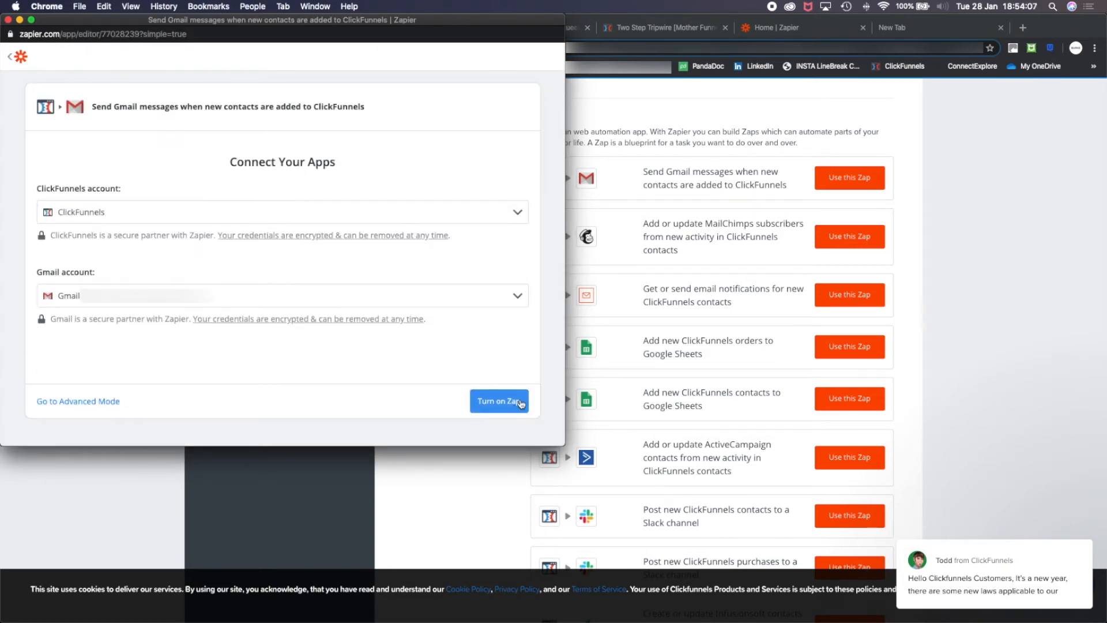
click(520, 403)
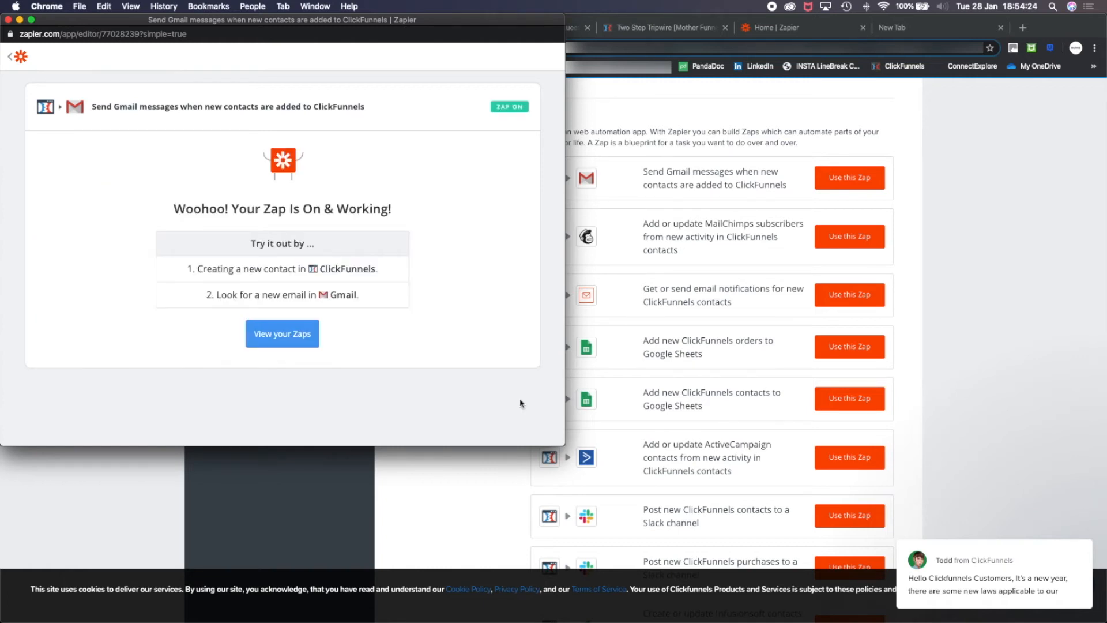
- View the list of Zaps in an enlarged window and open the active ClickFunnels-to-Gmail Zap for editing
click(295, 342)
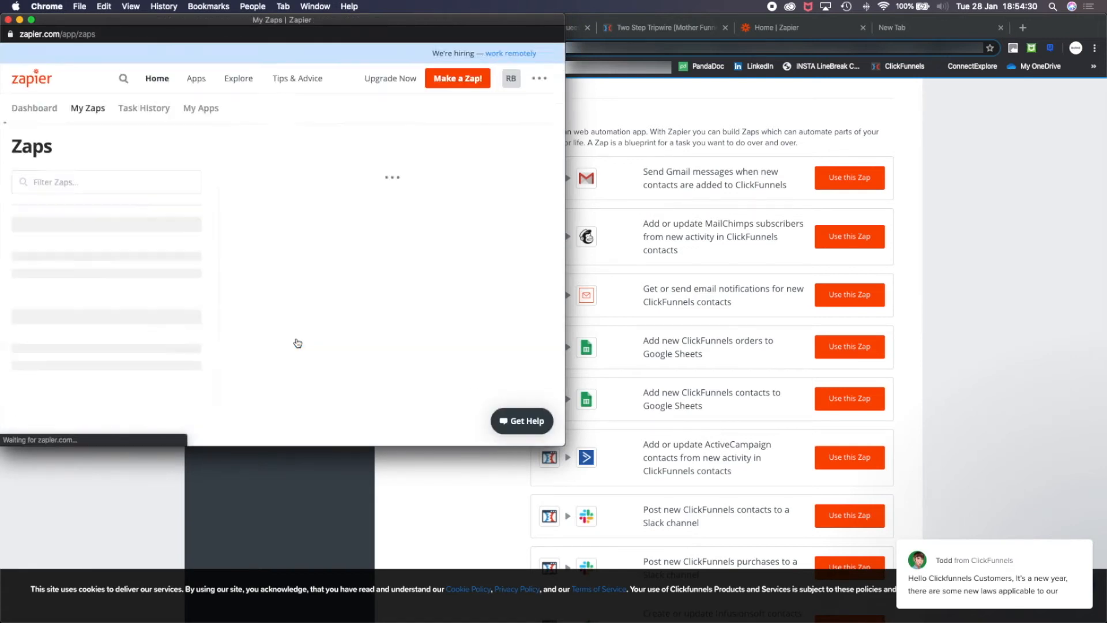
drag(565, 444, 1103, 620)
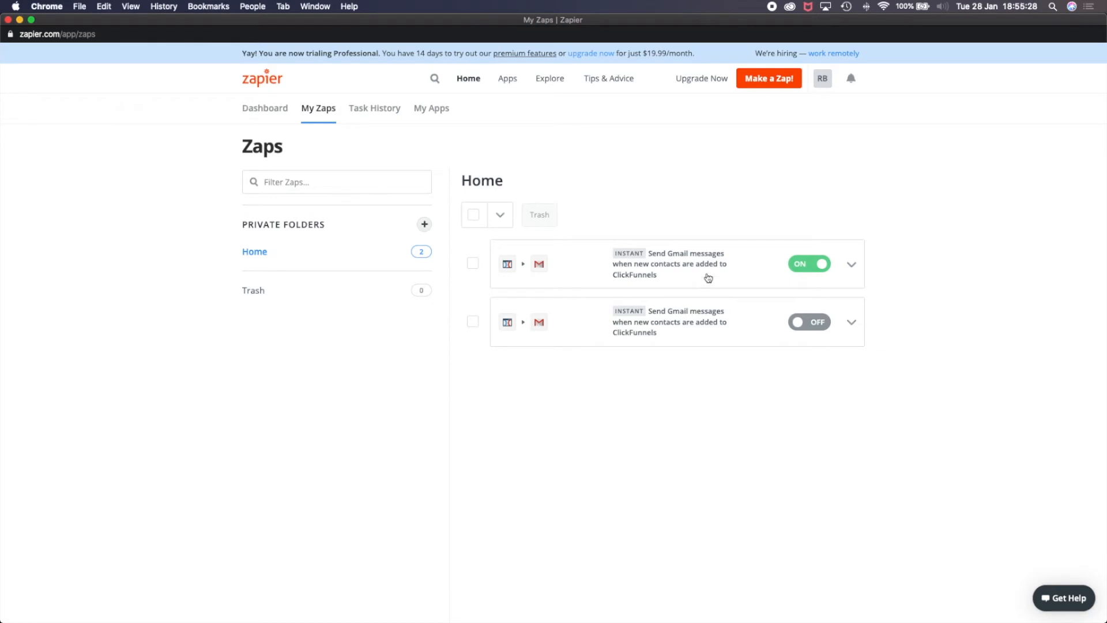
click(677, 269)
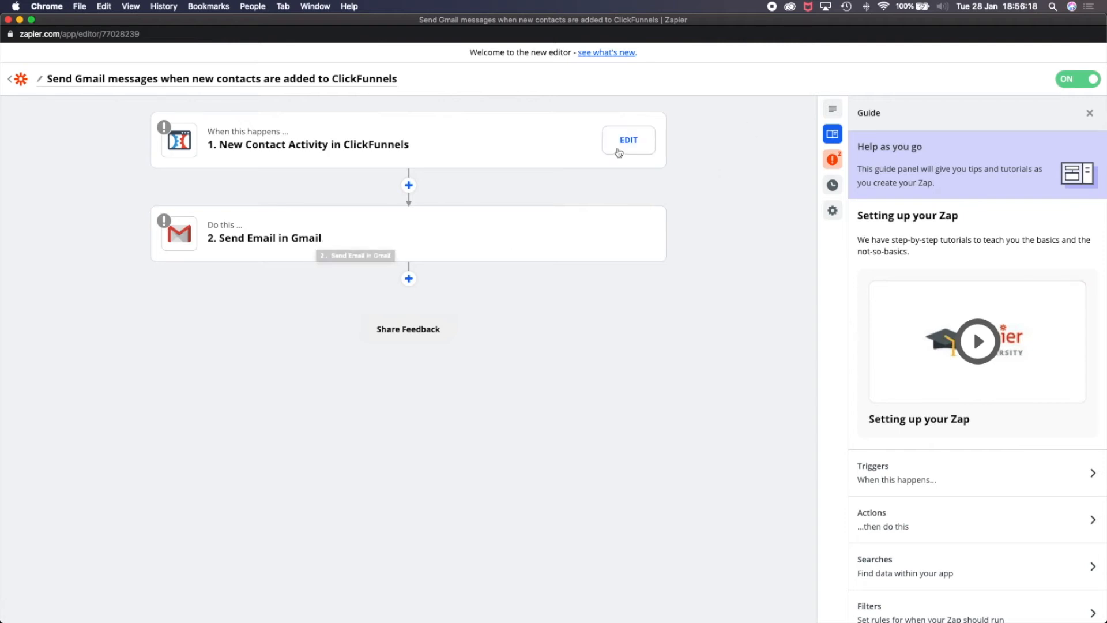
- Set the New Contact Activity trigger to watch the Opt in step of the Collect Email funnel
click(628, 141)
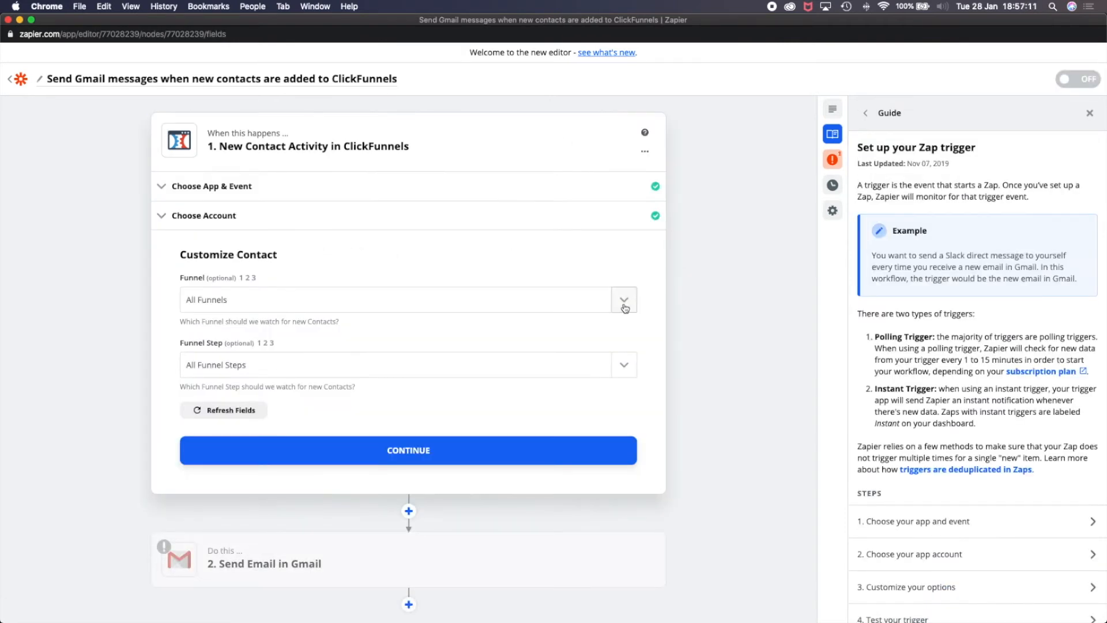
click(624, 299)
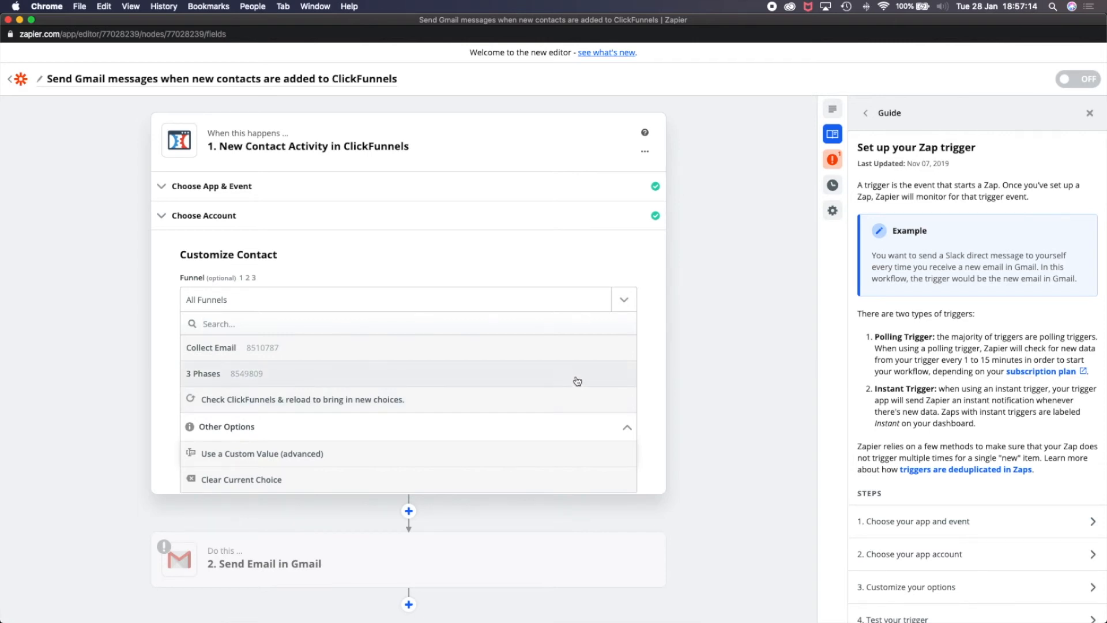
click(585, 353)
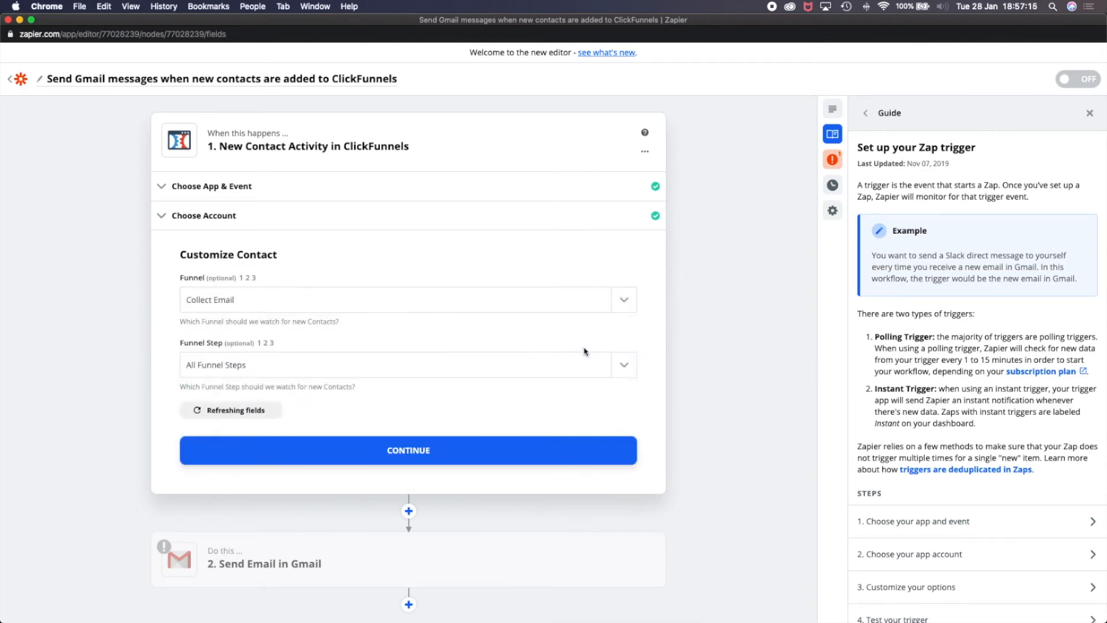
click(357, 365)
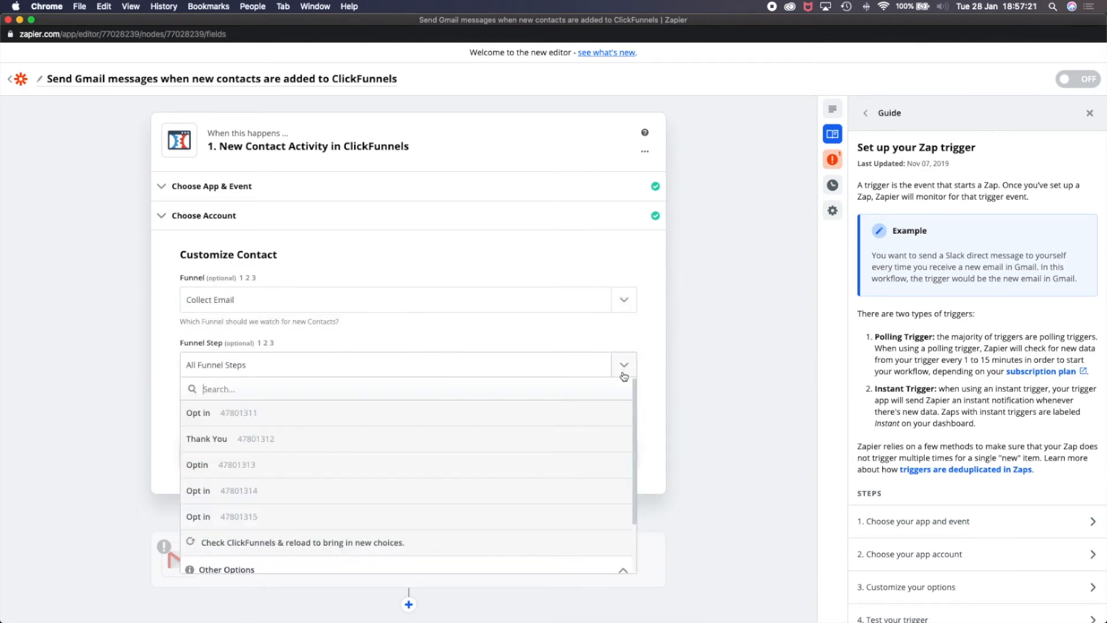
click(351, 476)
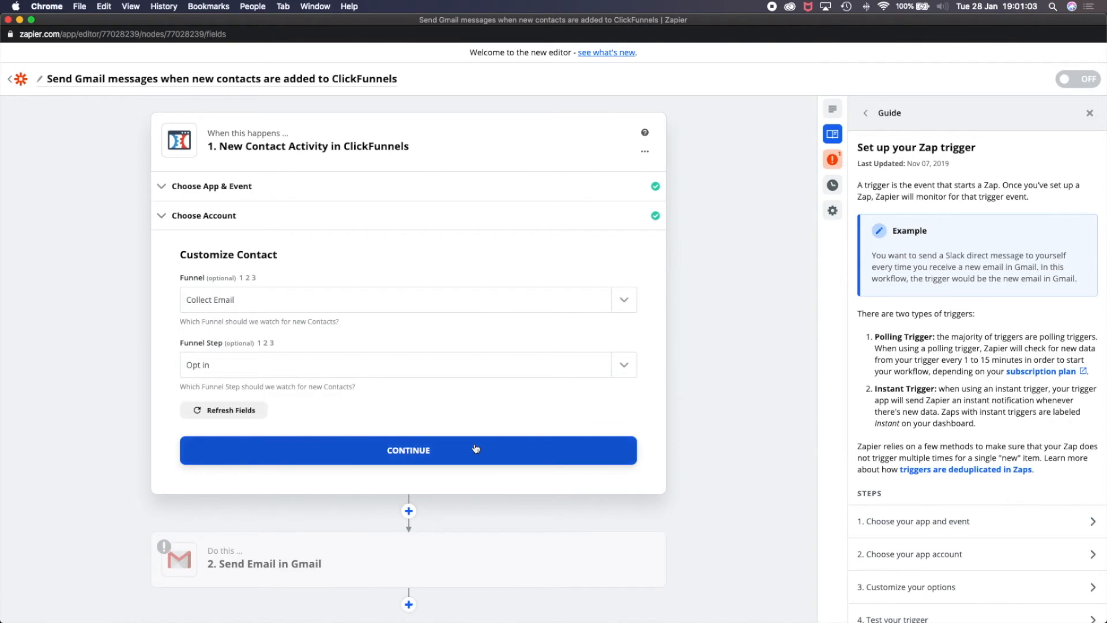
click(475, 447)
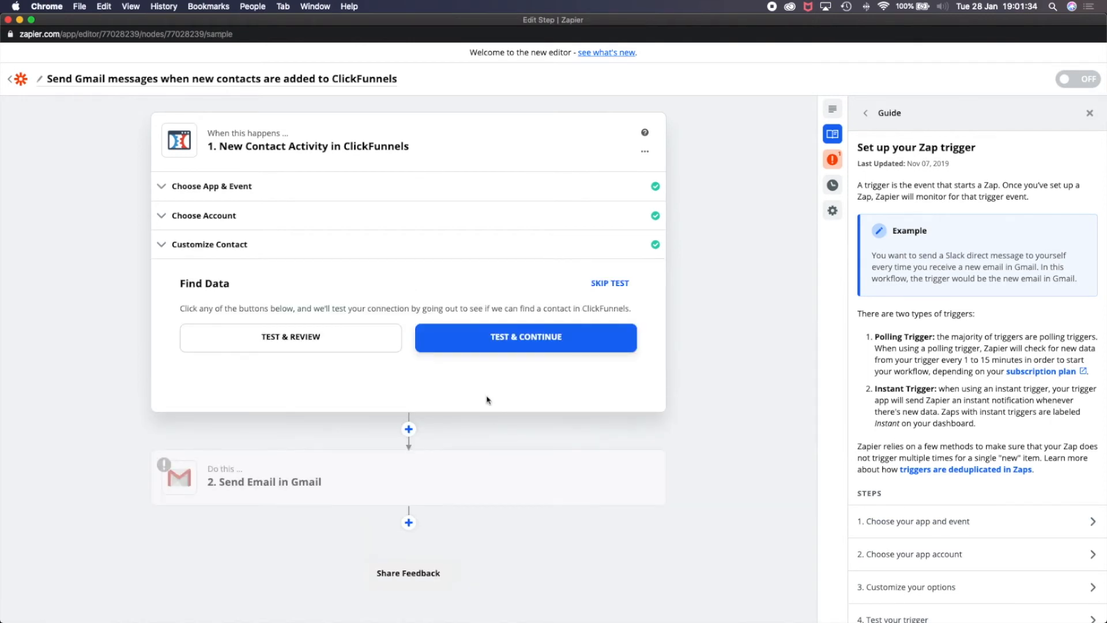
- Try the ClickFunnels trigger's data test, skip it and finish editing the trigger
click(513, 339)
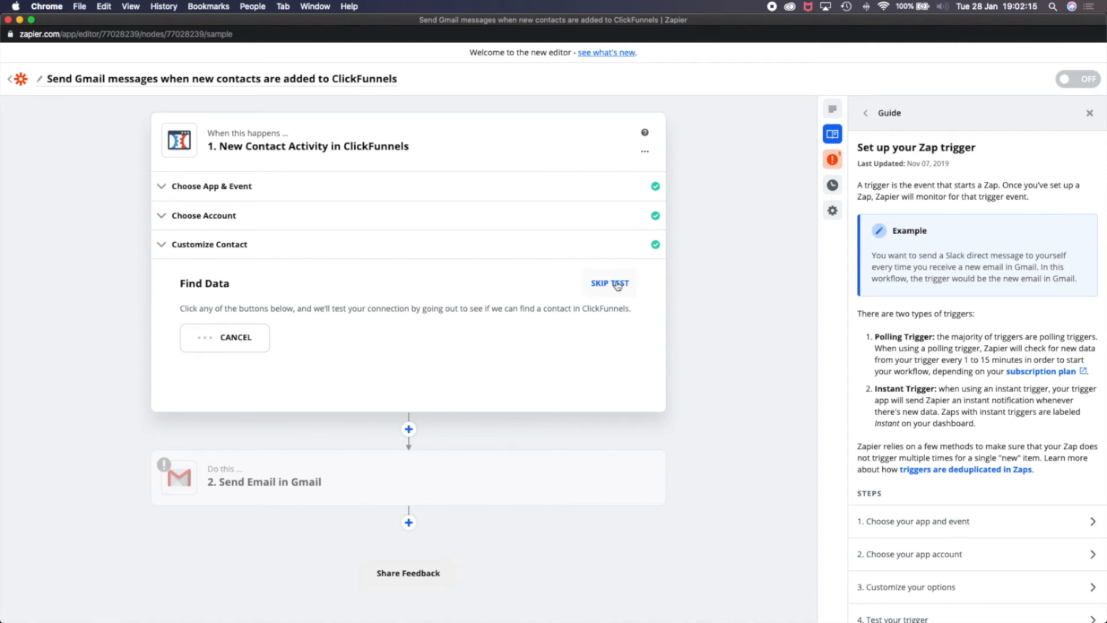
click(616, 283)
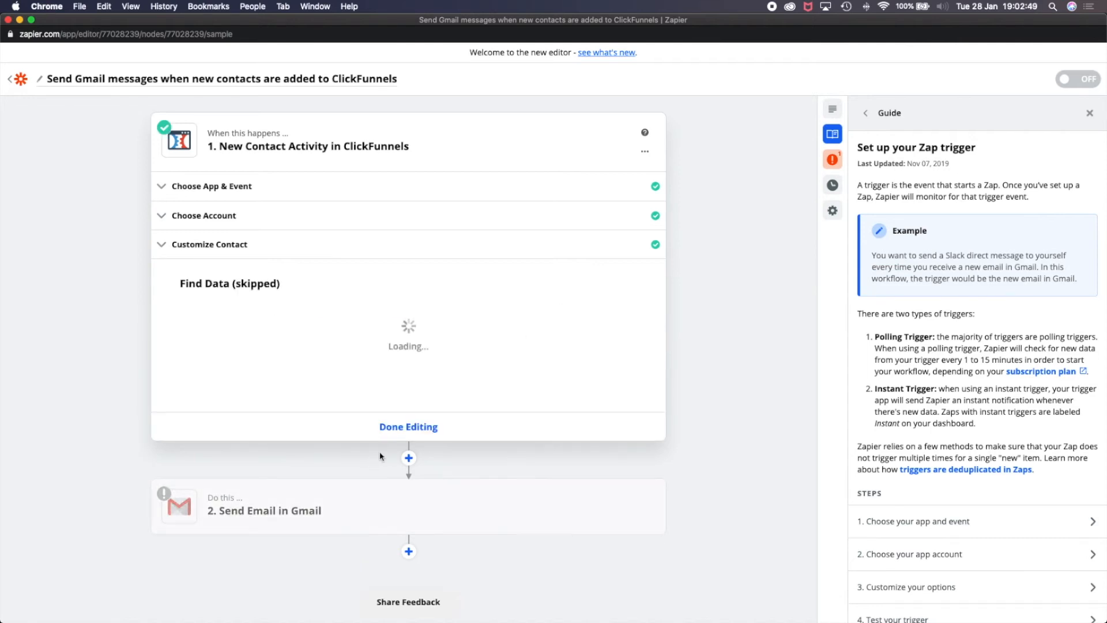
click(407, 428)
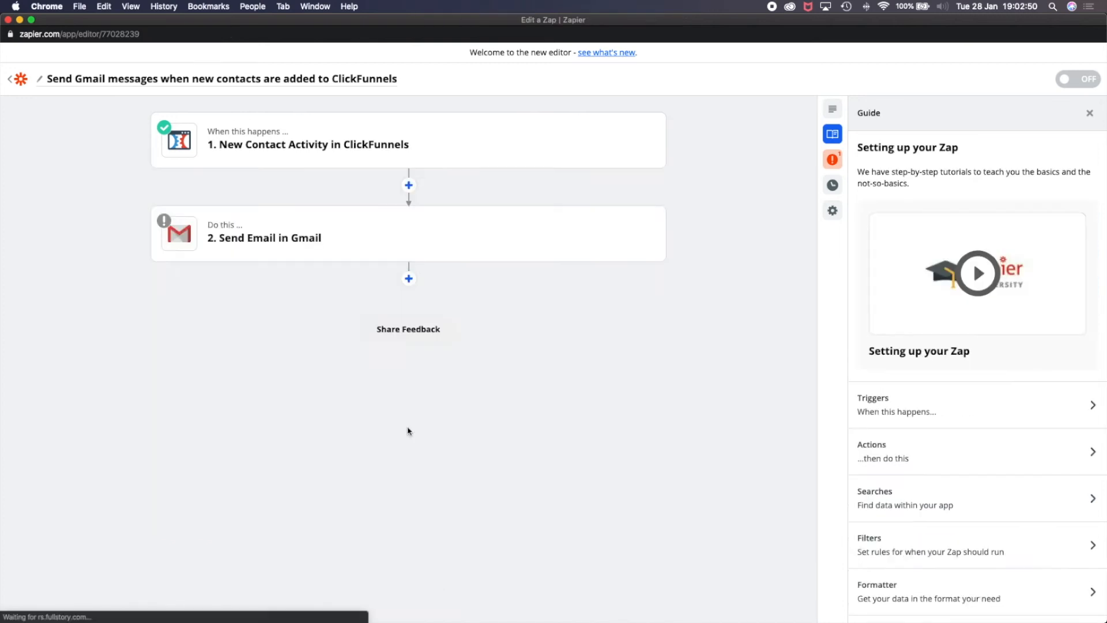
- Open the Send Email in Gmail action for editing and skip its test
click(403, 259)
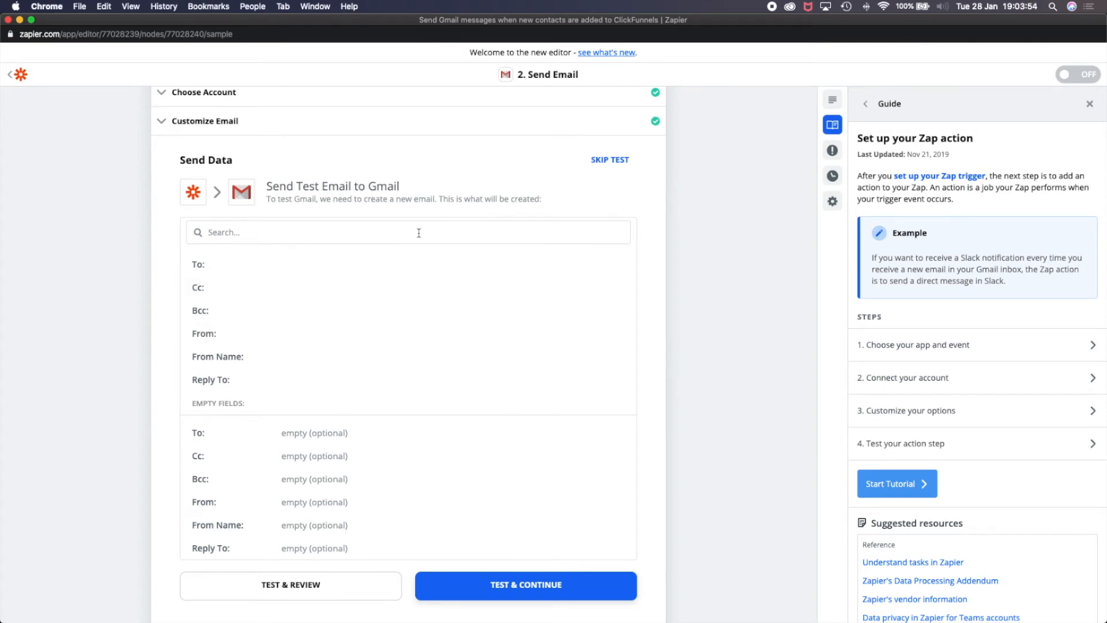
click(438, 235)
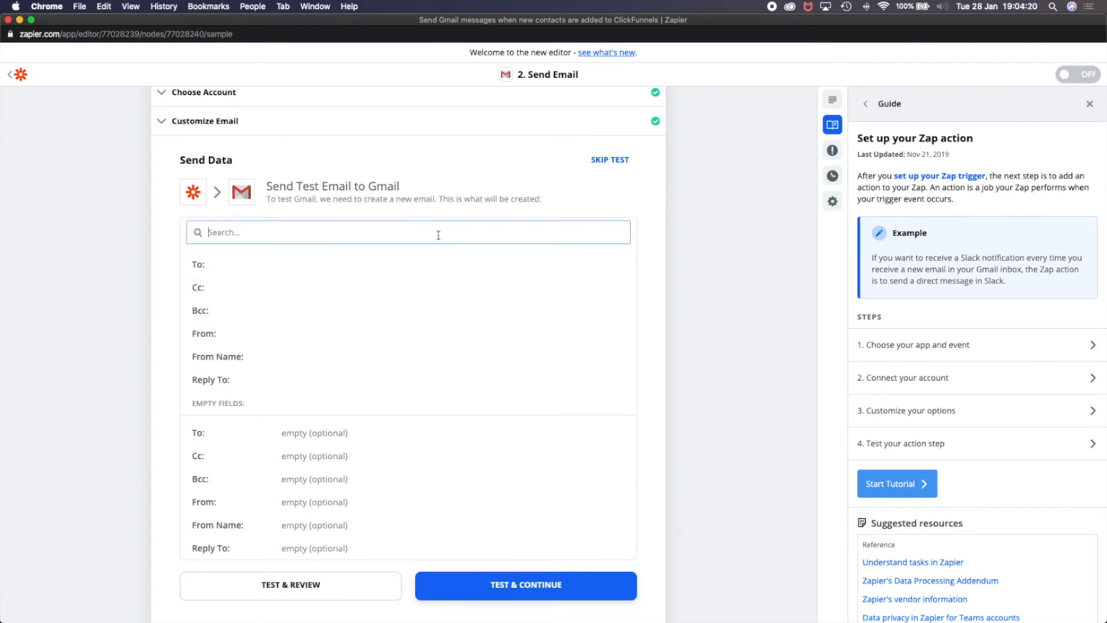
click(618, 159)
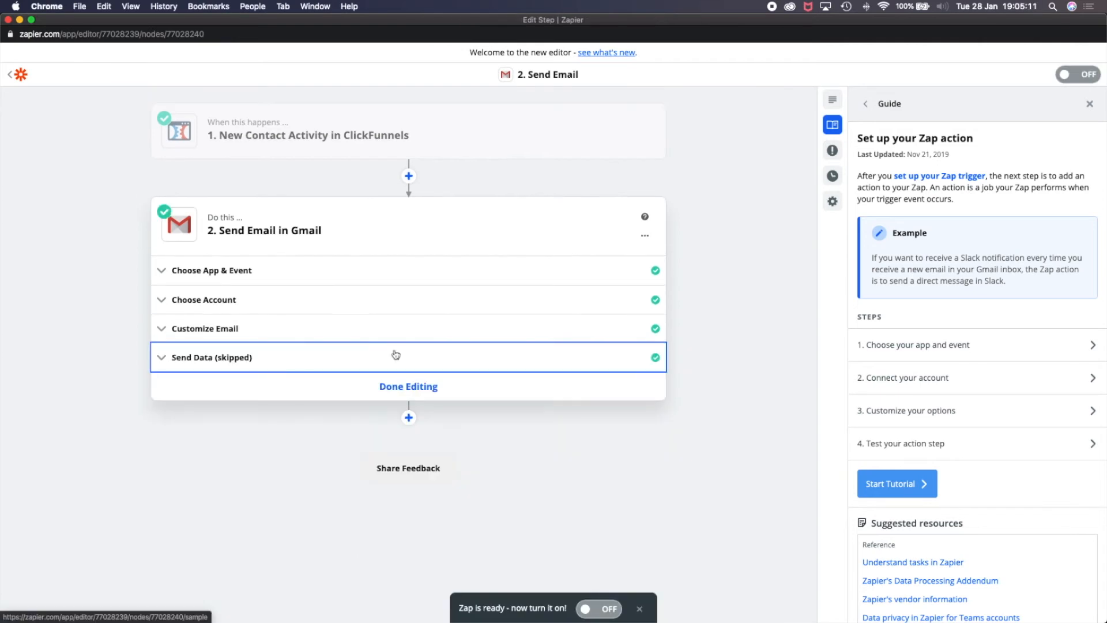
- Reopen the Gmail action's email customization and enter the recipient's email address in To
click(372, 324)
scroll(371, 320, down, 5)
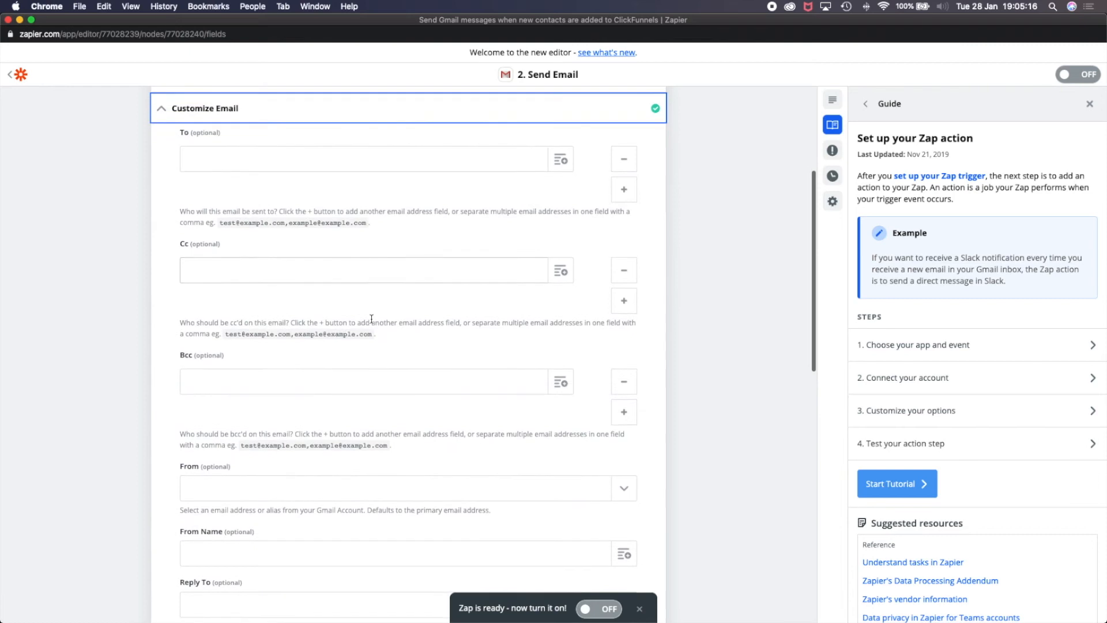
click(421, 161)
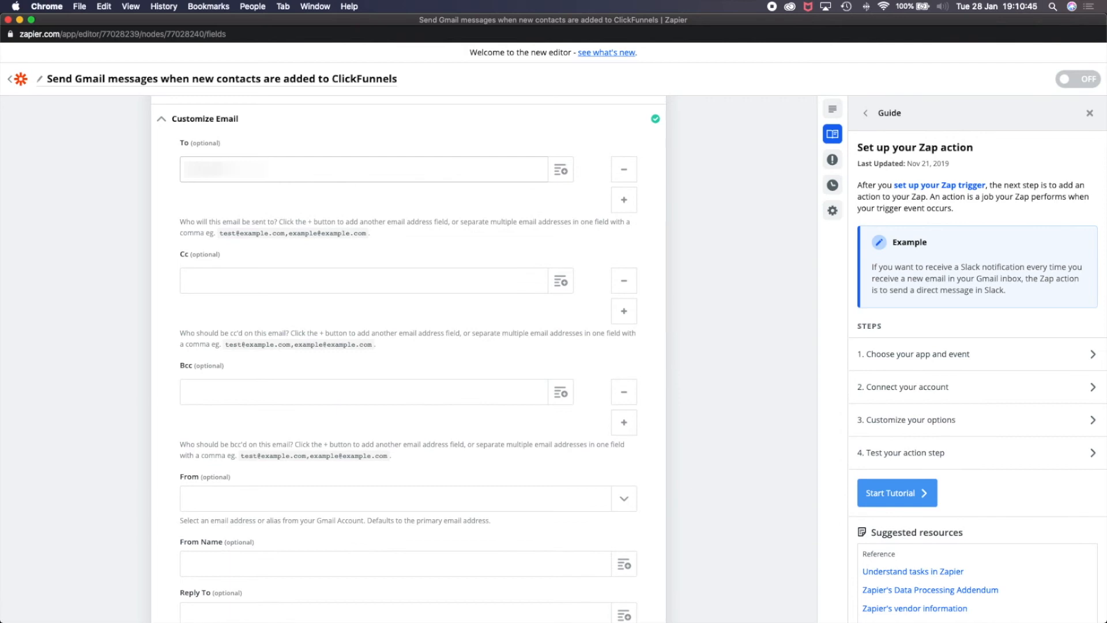
text(l.com)
- Replace the text before the contact's email in the message subject with "NEW LEAD:"
scroll(326, 326, down, 5)
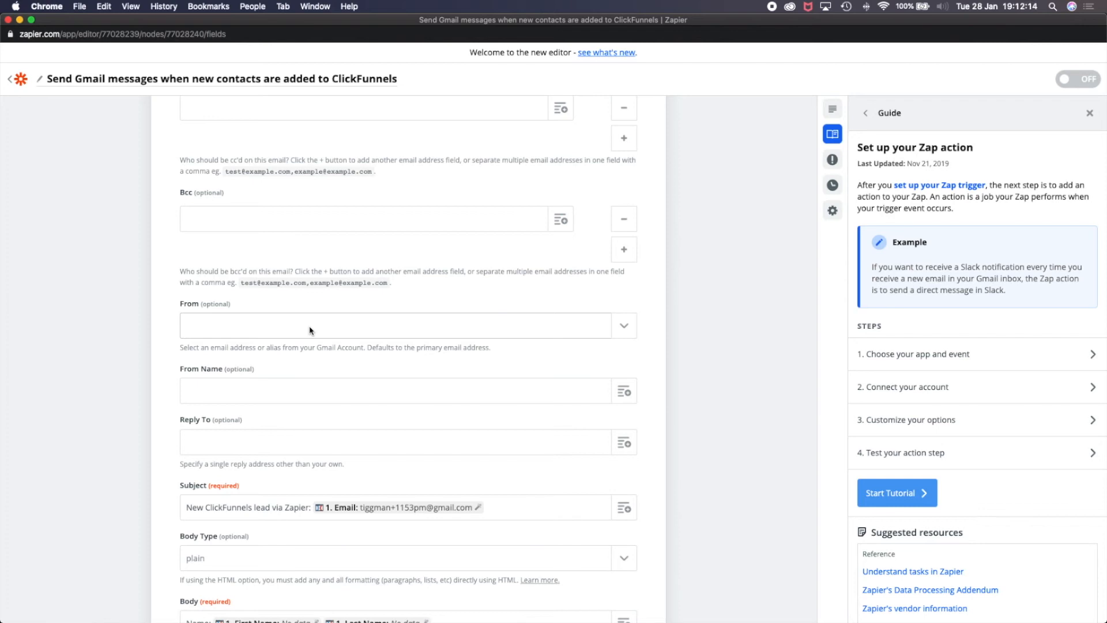
scroll(309, 328, down, 3)
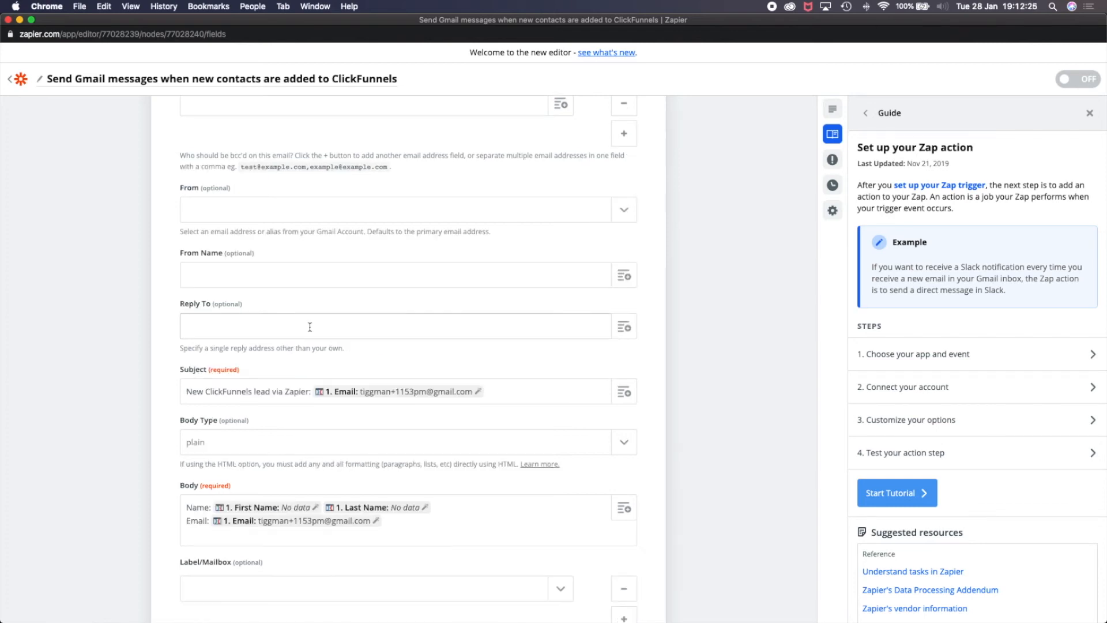
scroll(309, 327, down, 5)
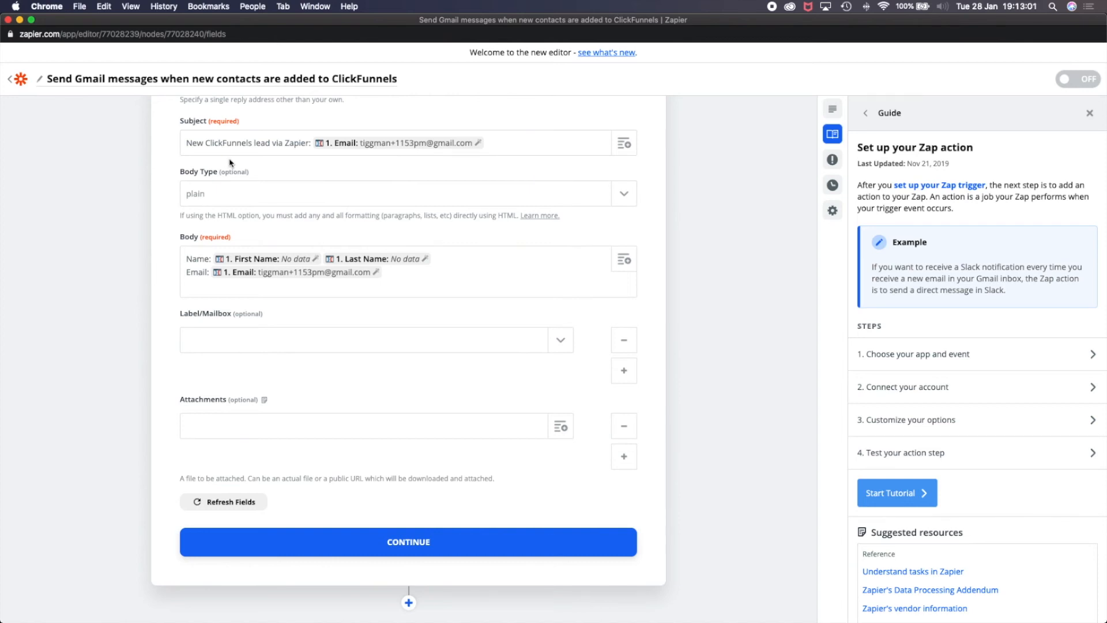
drag(186, 142, 309, 143)
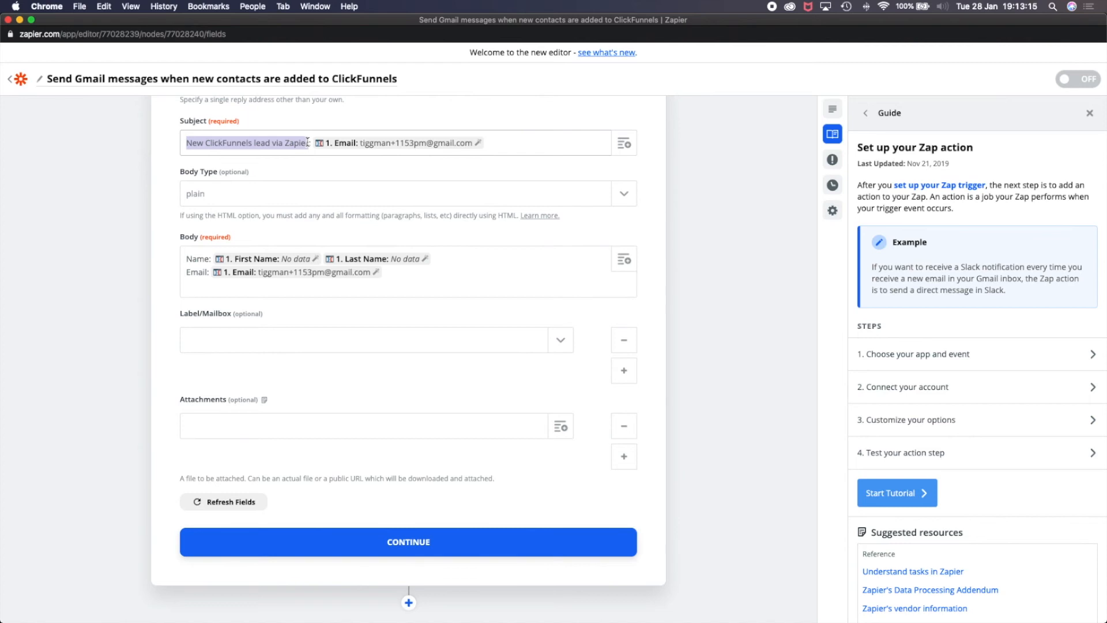
text(NEW LEAD:)
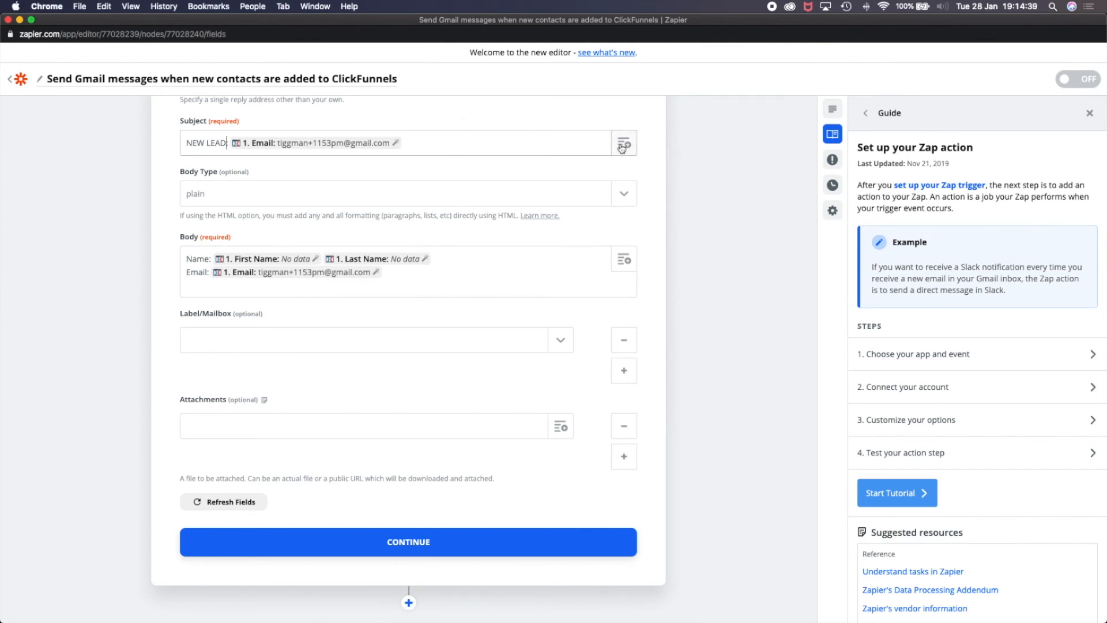
click(623, 144)
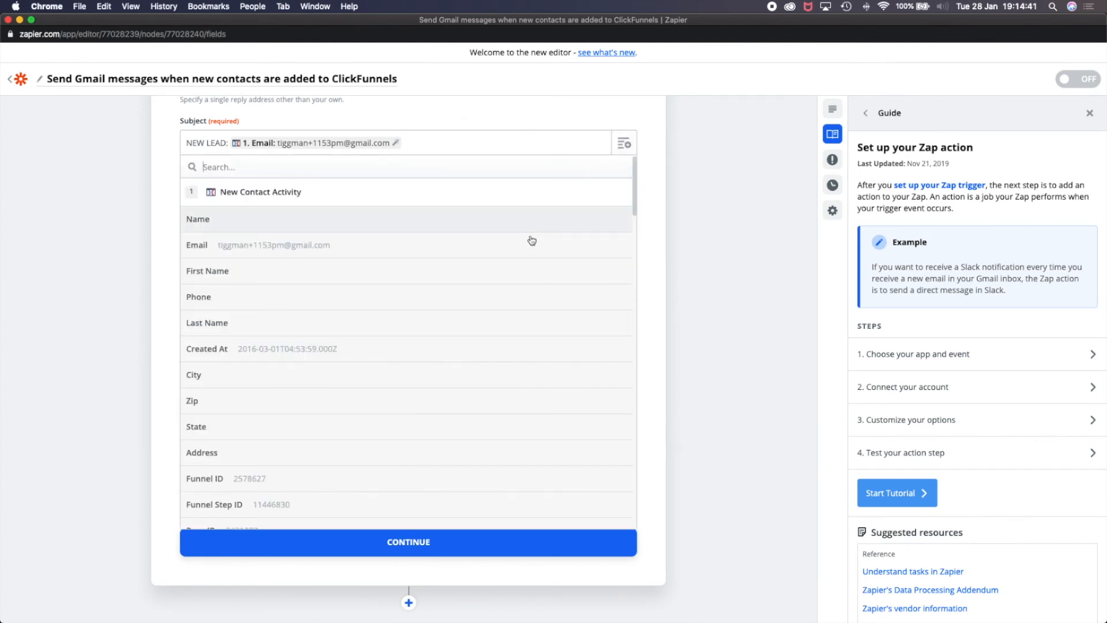
scroll(502, 440, down, 20)
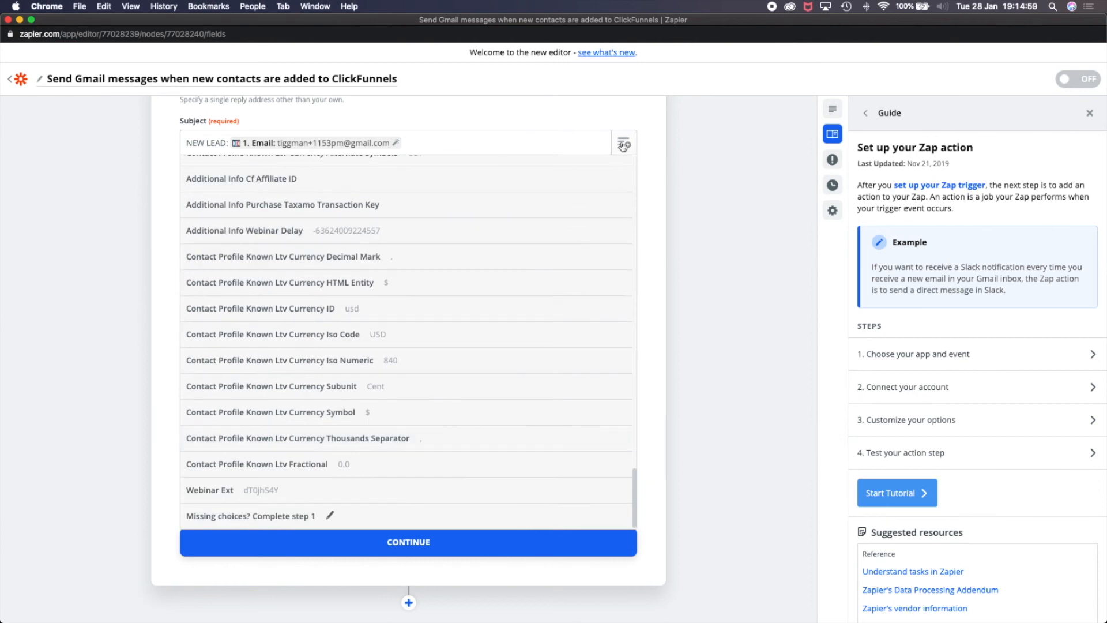
click(659, 160)
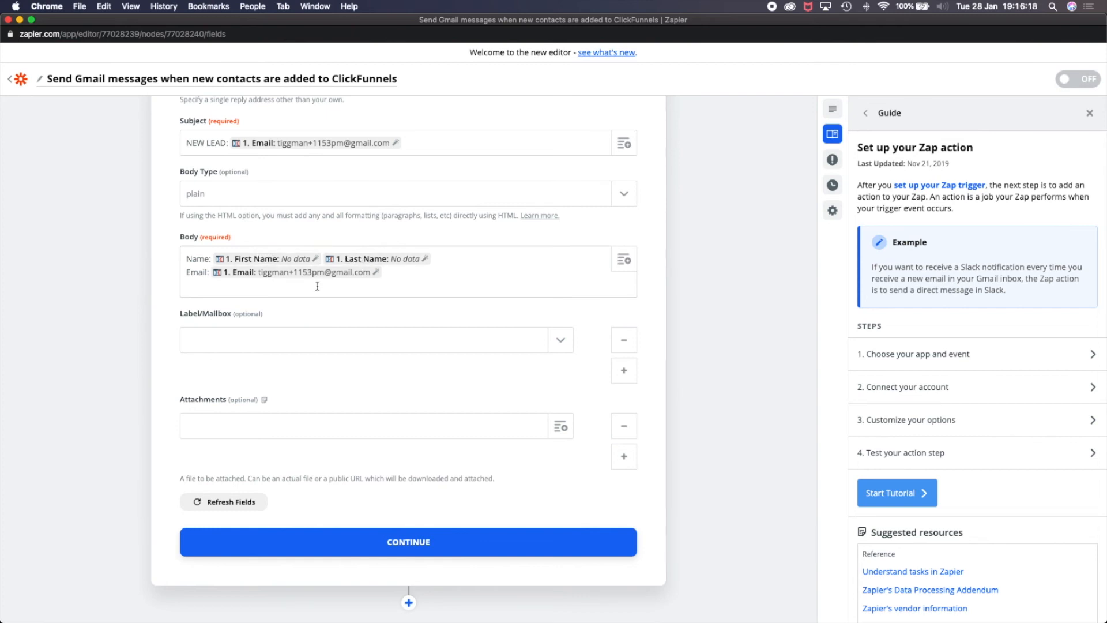
- Save the customized email, send a test message through Gmail and finish editing the action
click(431, 542)
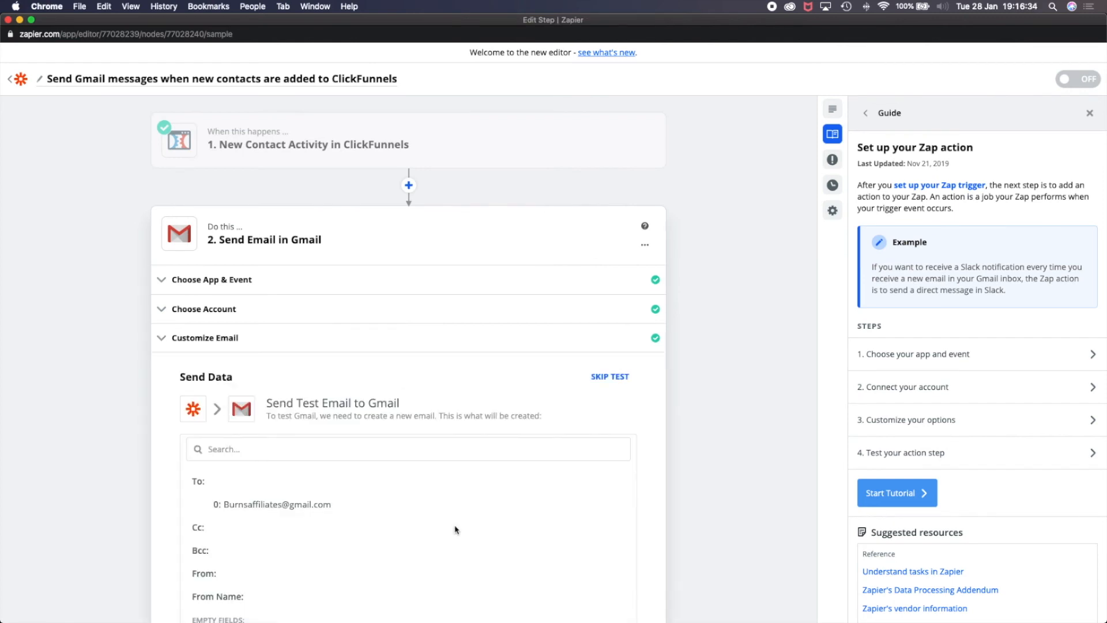
scroll(304, 279, down, 5)
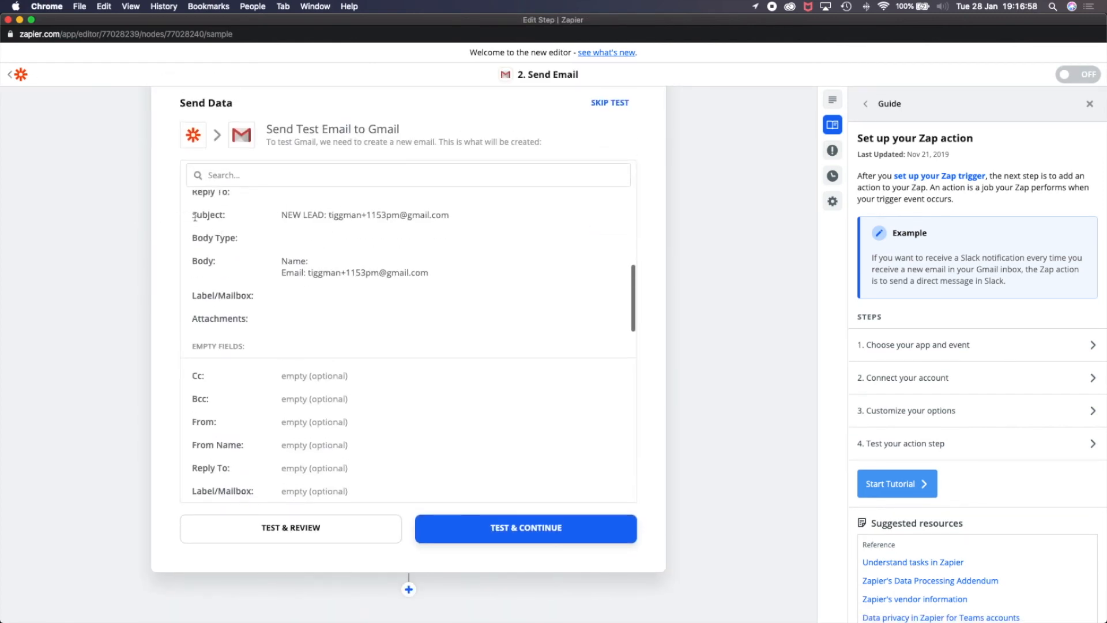
click(491, 532)
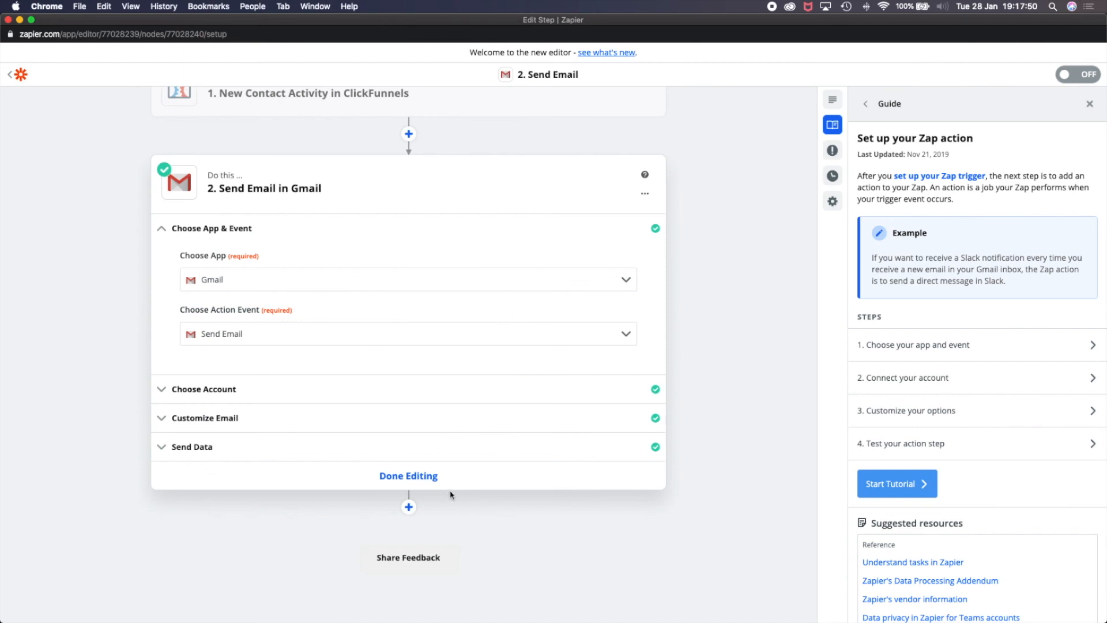
click(439, 482)
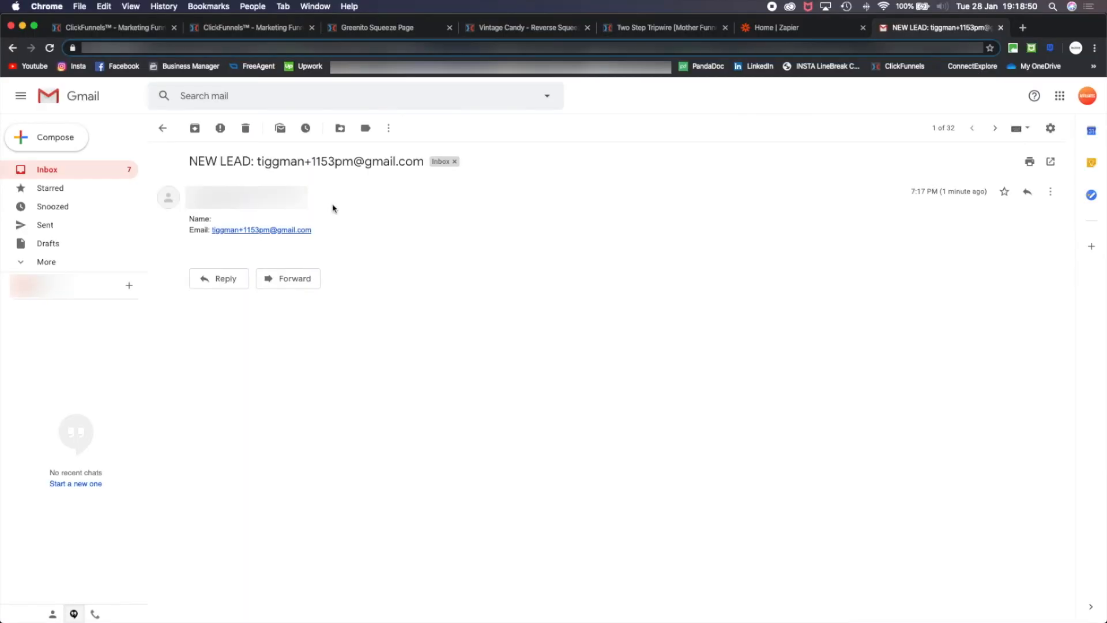
scroll(333, 208, up, 5)
scroll(334, 208, down, 5)
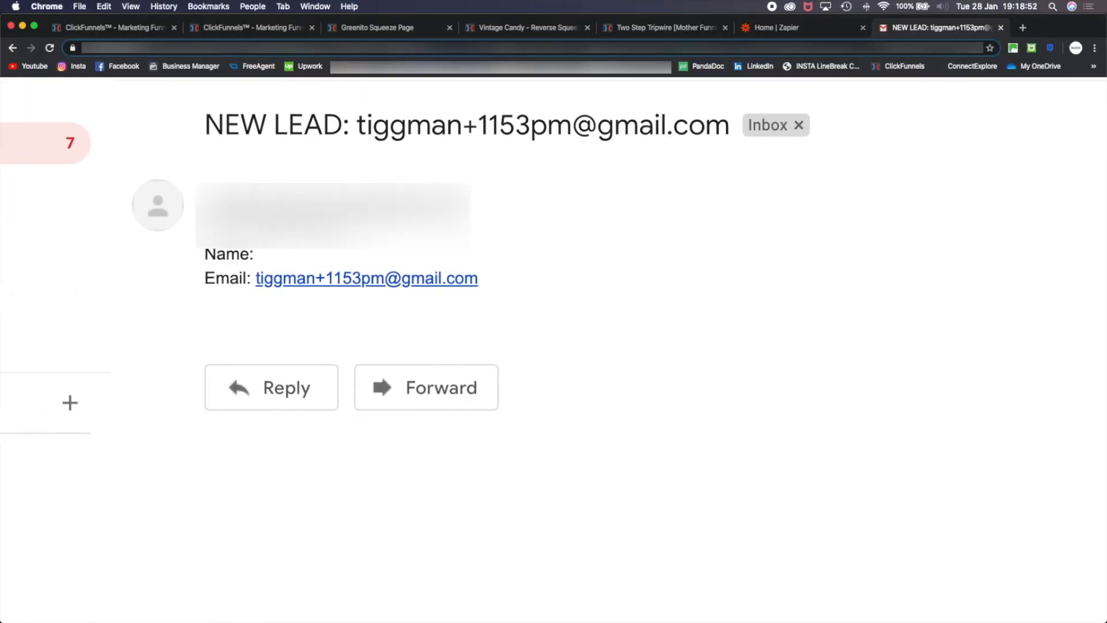